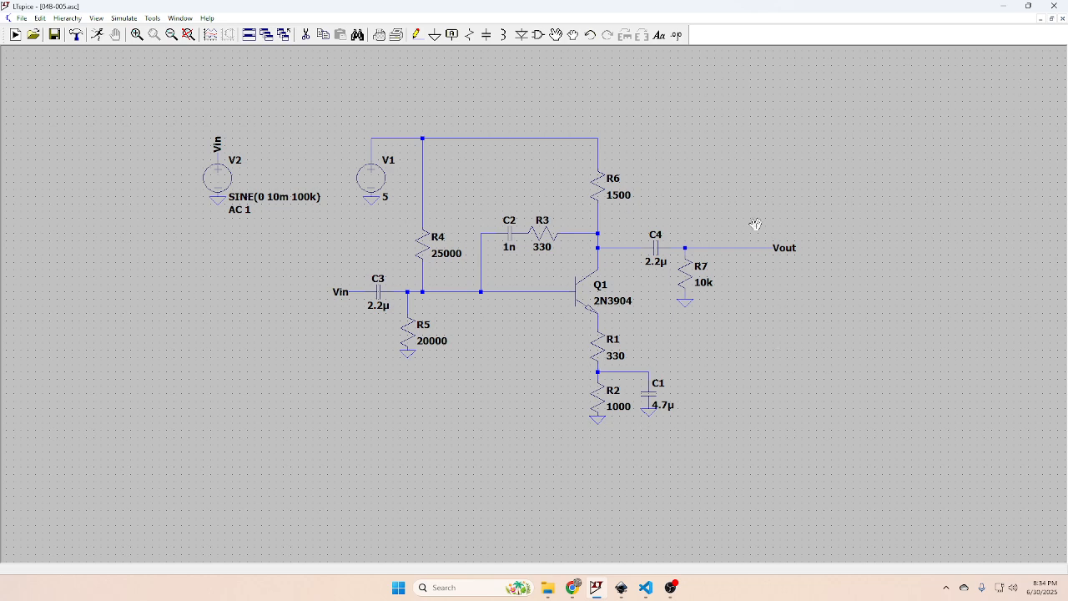
Clear the small-signal AC amplitude of voltage source V2, keeping its sine function settings.
drag(669, 168, 644, 192)
key(Escape)
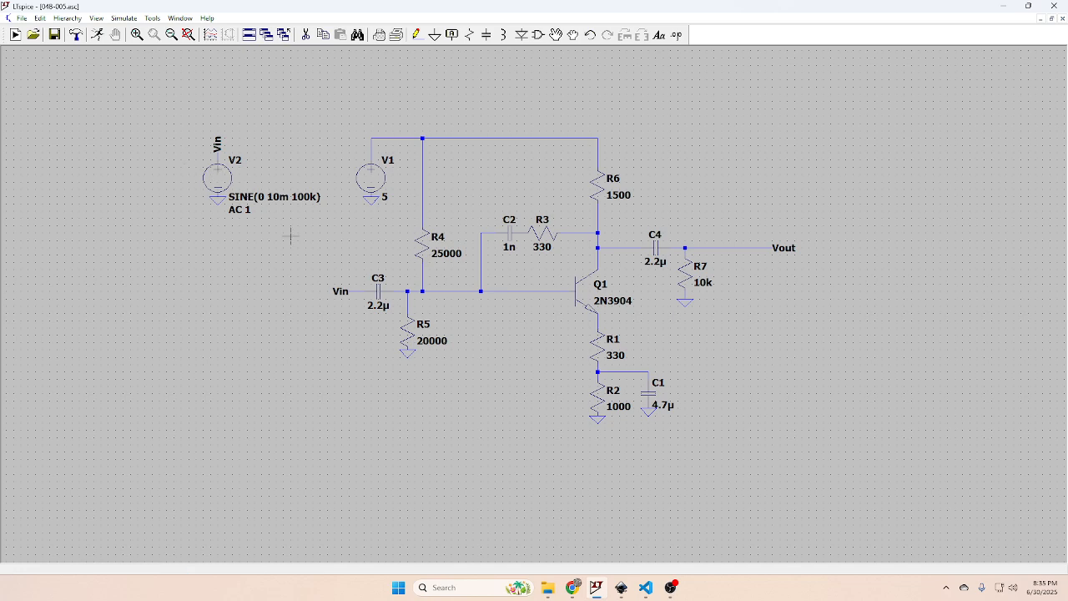
right_click(227, 181)
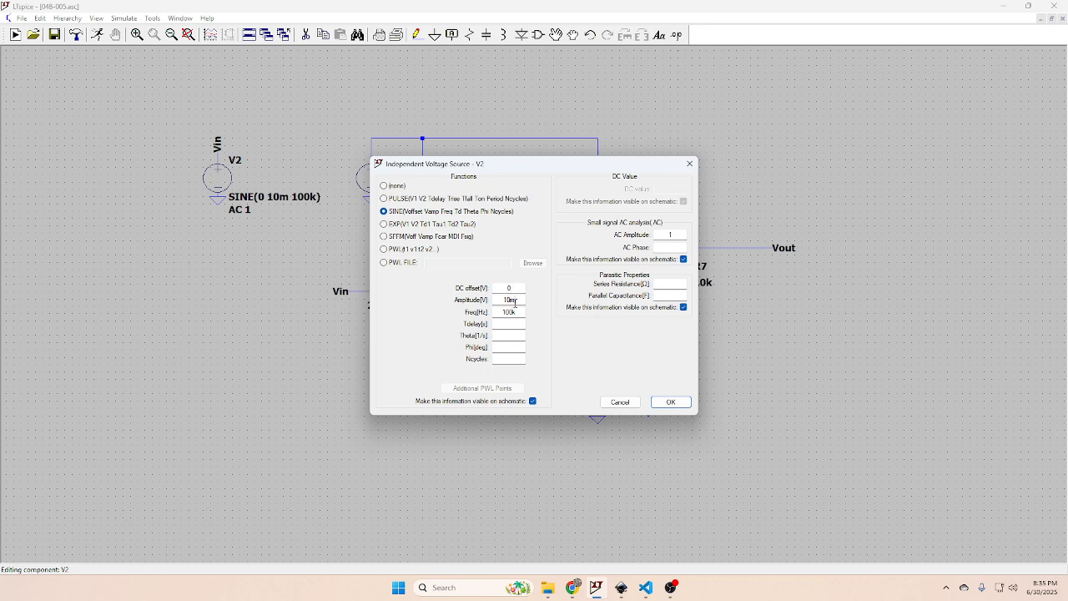
click(518, 312)
click(672, 234)
click(671, 403)
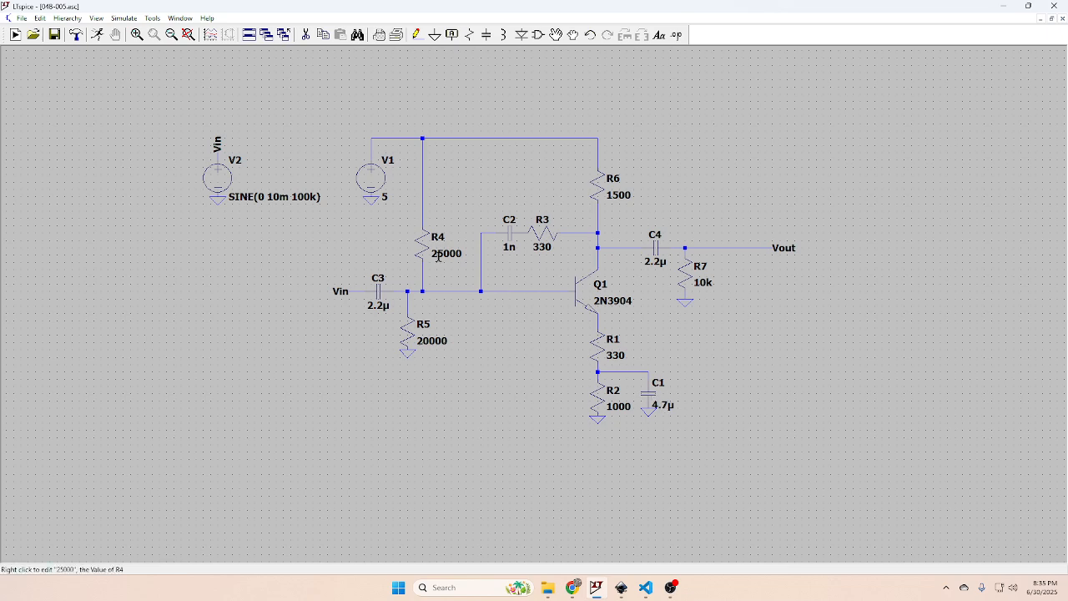
right_click(222, 187)
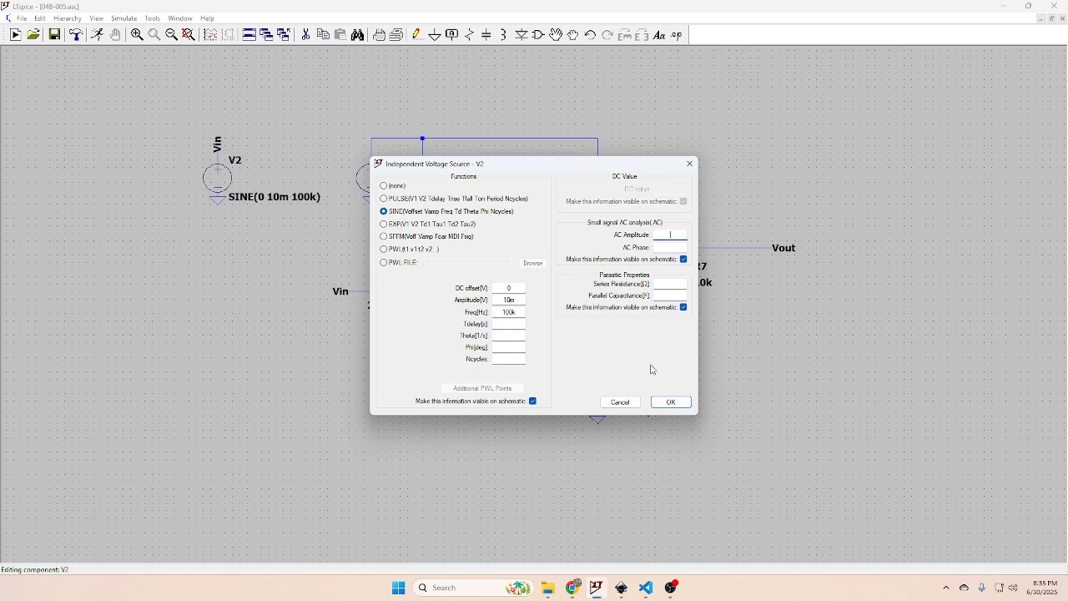
click(671, 402)
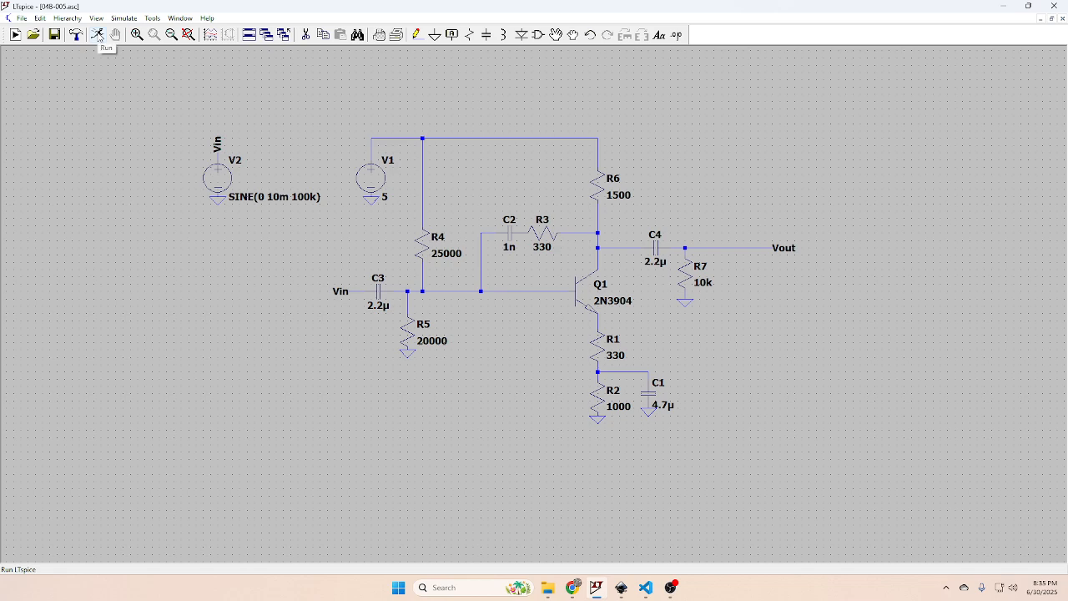
click(124, 18)
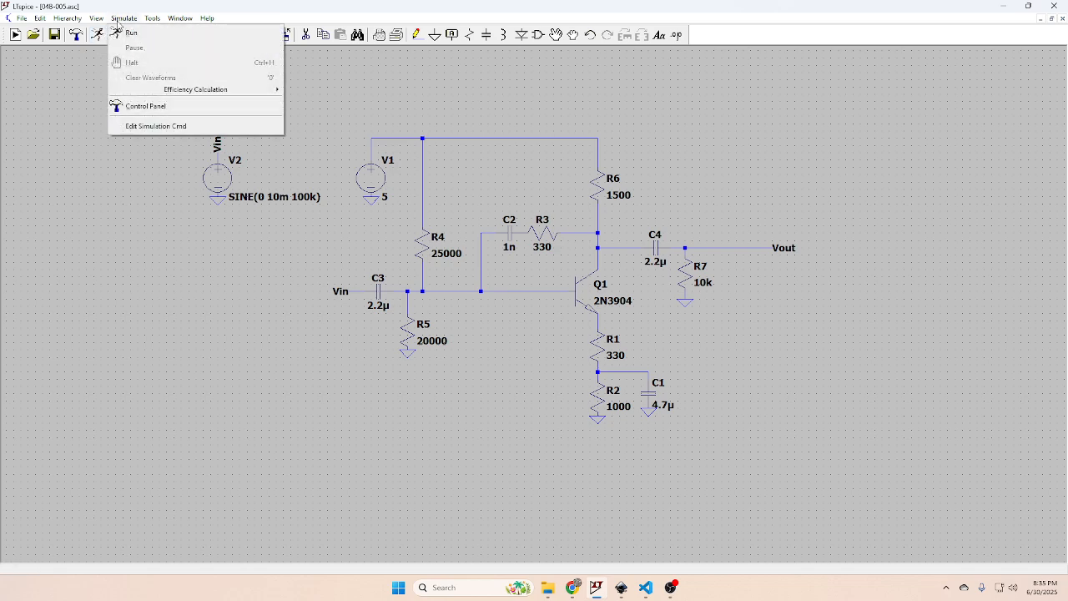
click(141, 127)
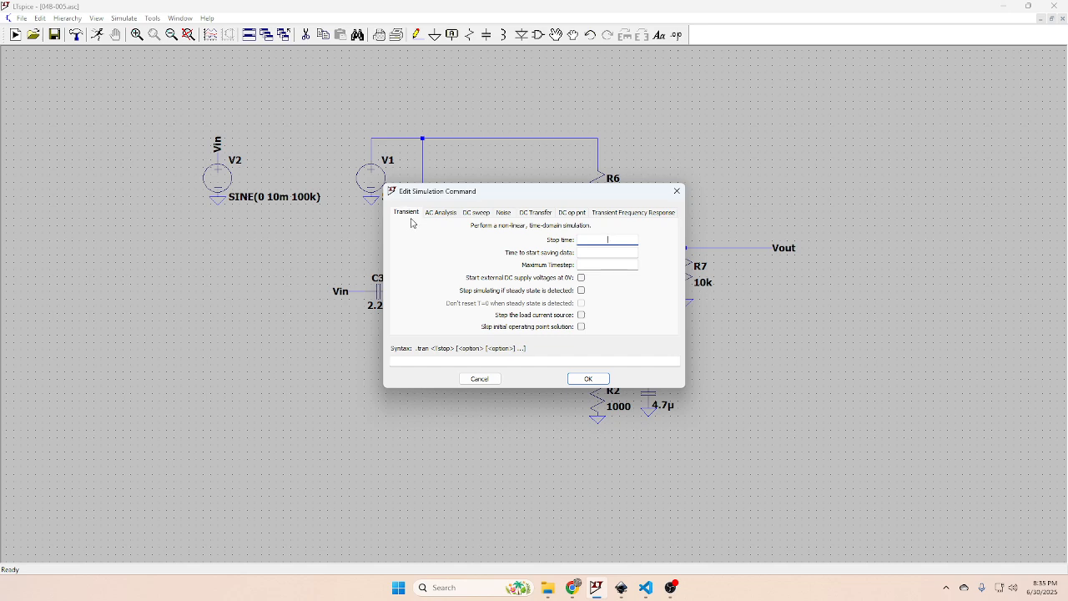
click(441, 214)
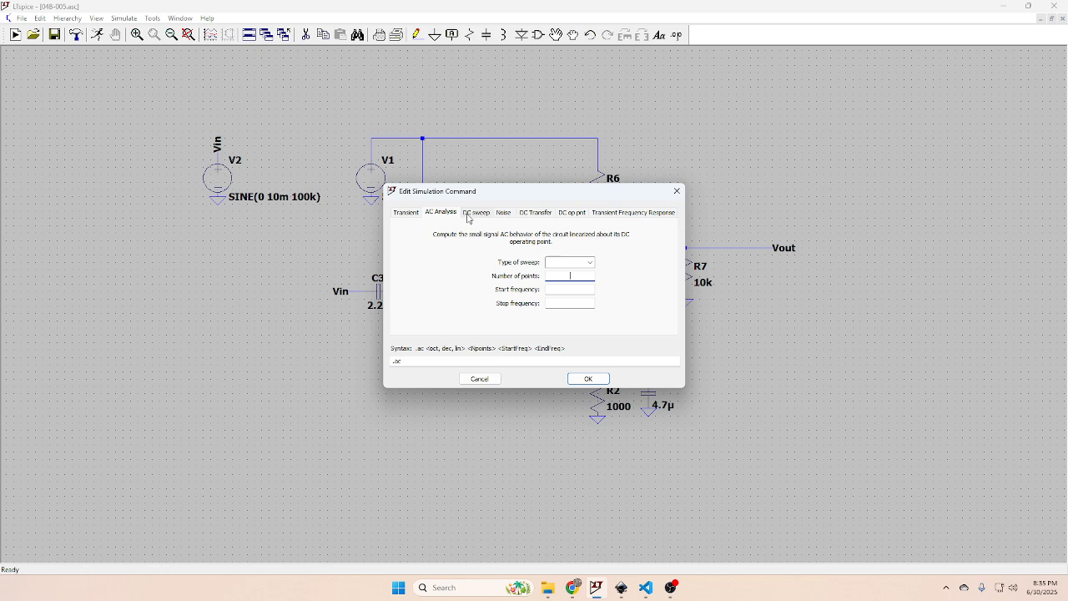
click(408, 214)
click(434, 214)
click(587, 379)
click(610, 314)
click(479, 379)
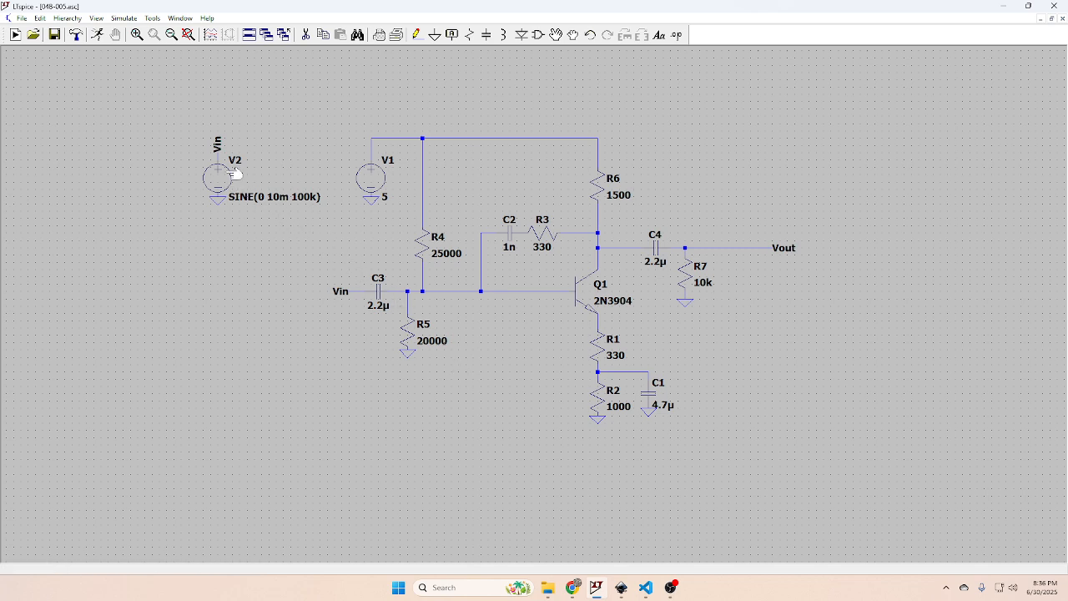
Create a transient analysis with stop time 1 and data saving from .999, placing the directive below V2's sine value.
click(124, 17)
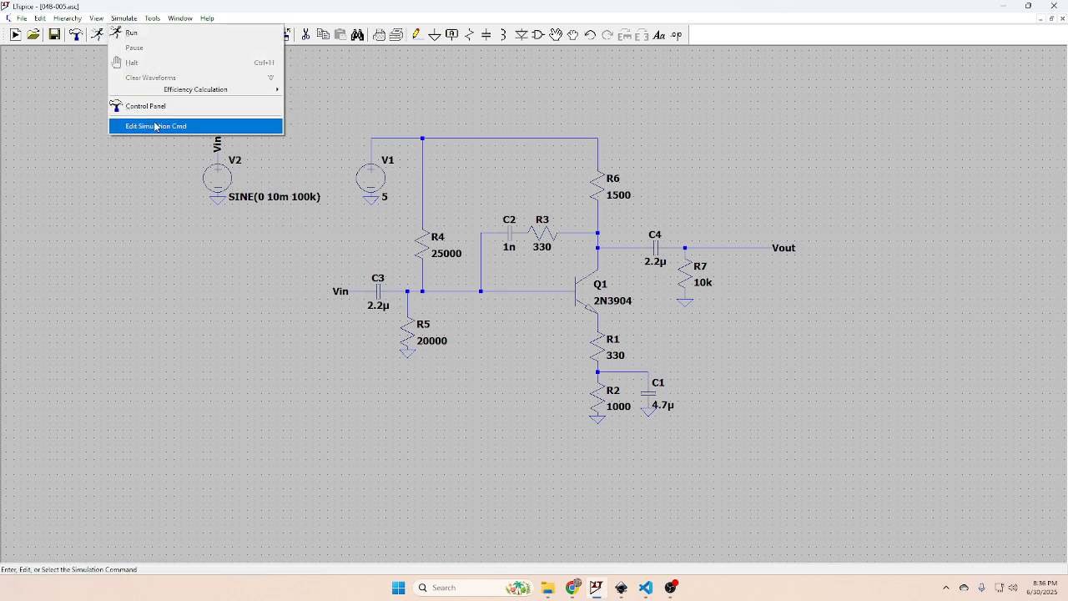
click(160, 126)
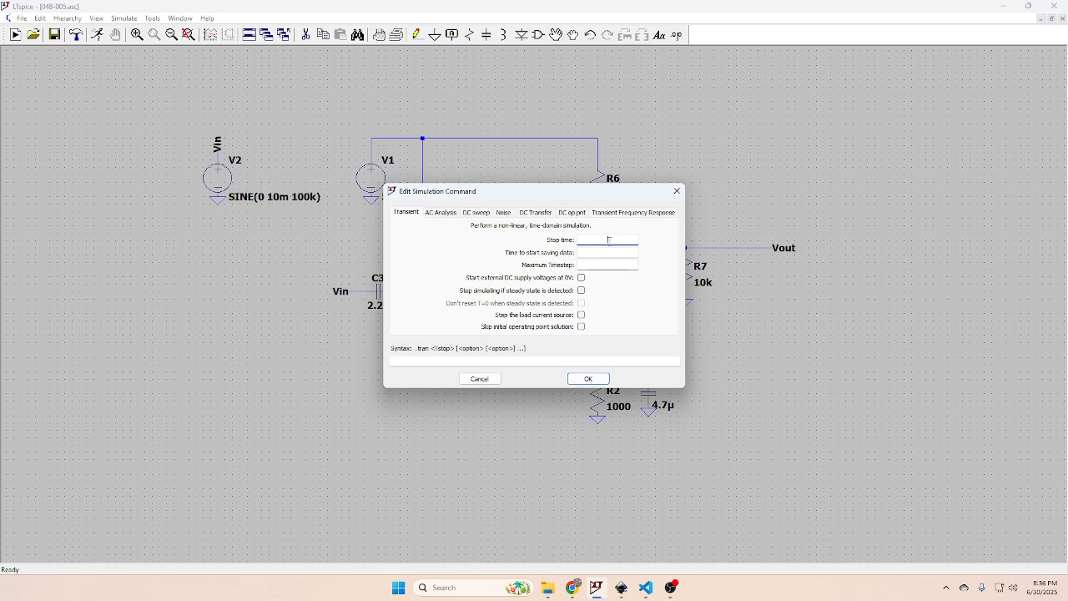
text(1)
click(615, 253)
text(.999)
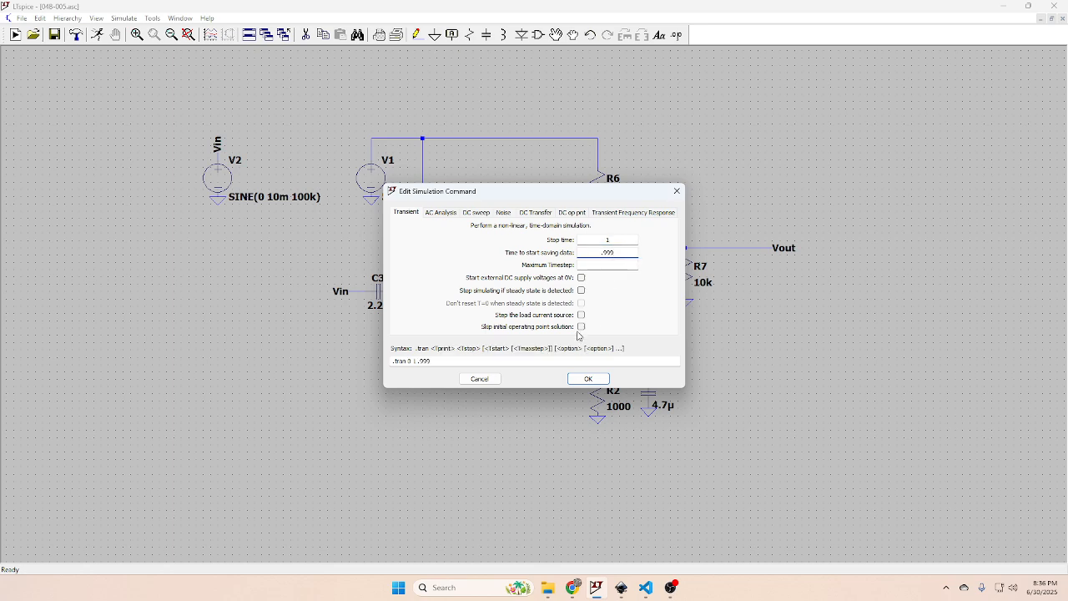
click(588, 379)
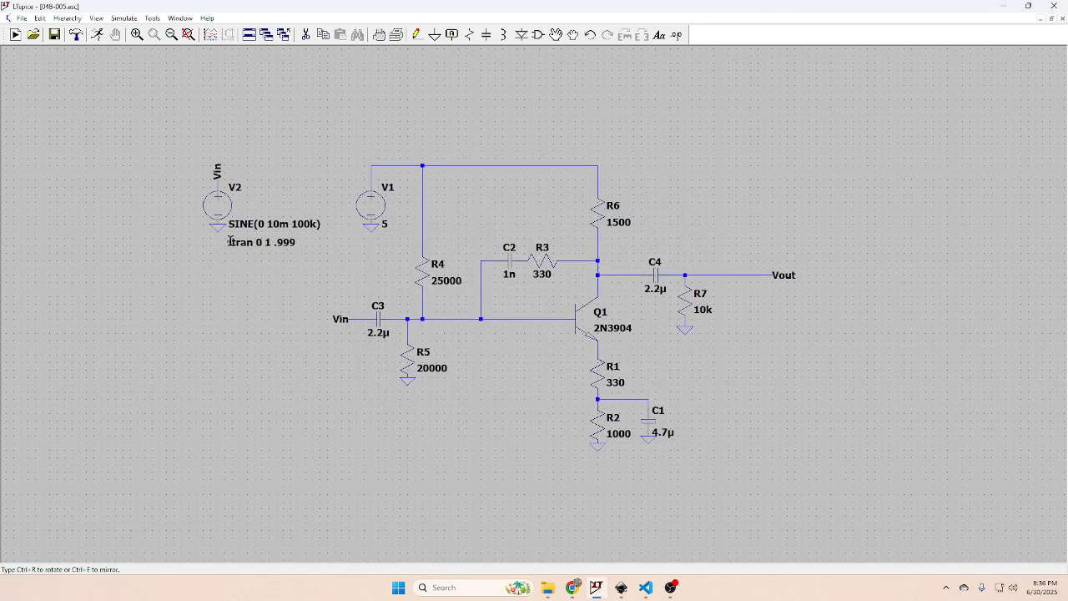
click(228, 242)
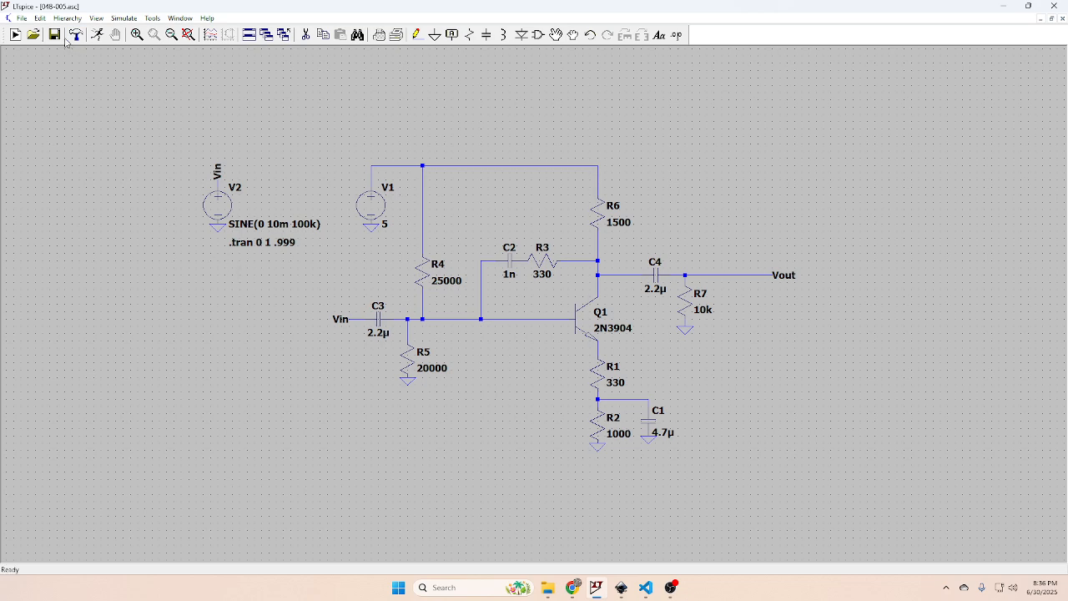
Run the transient simulation and tile the schematic and waveform windows vertically.
click(98, 39)
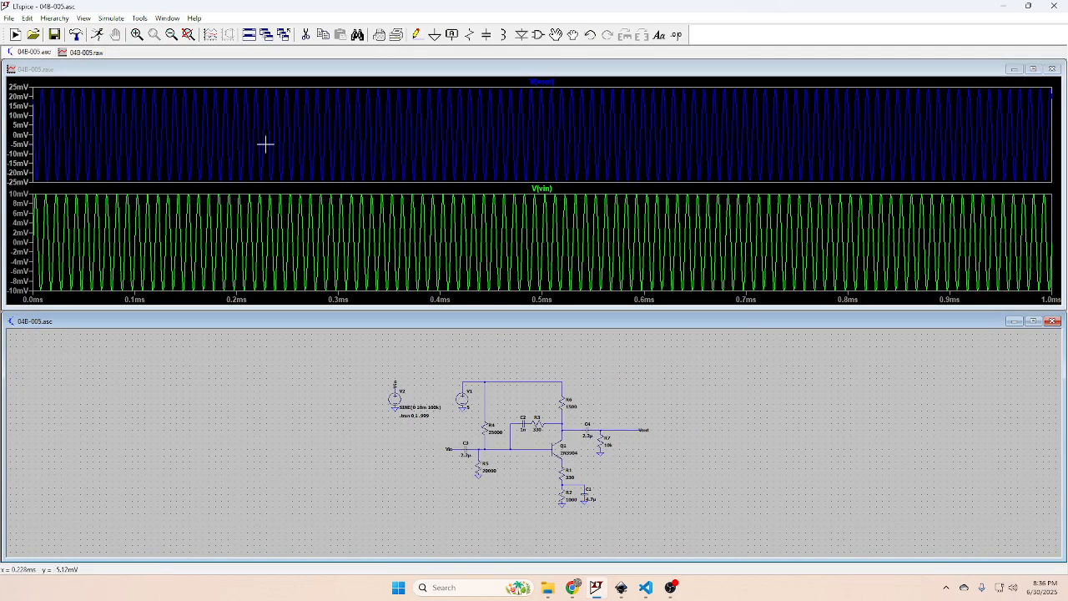
click(142, 17)
mouse_move(161, 18)
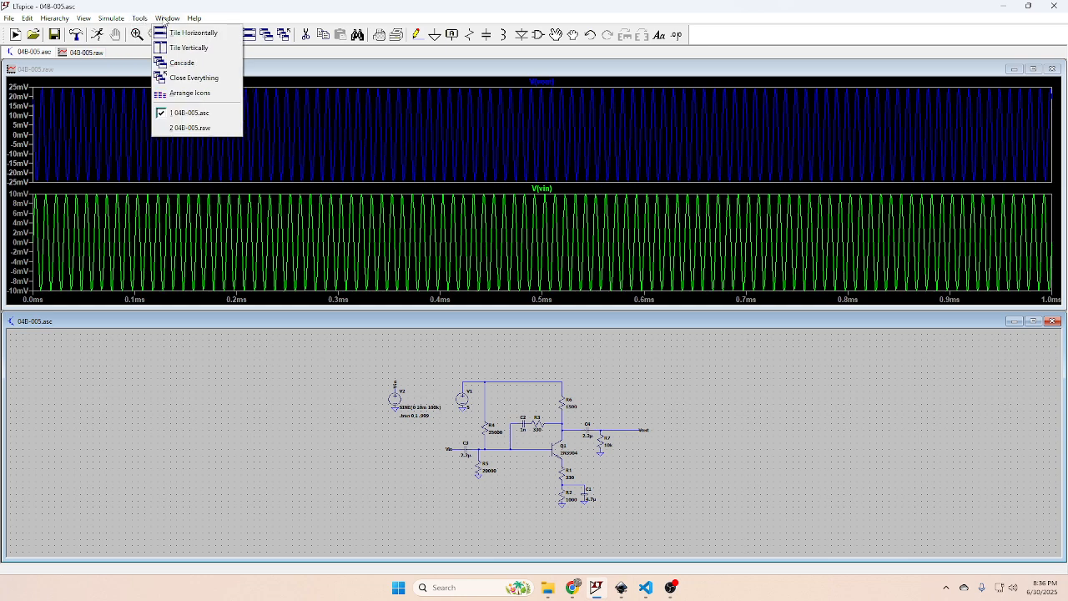
click(175, 48)
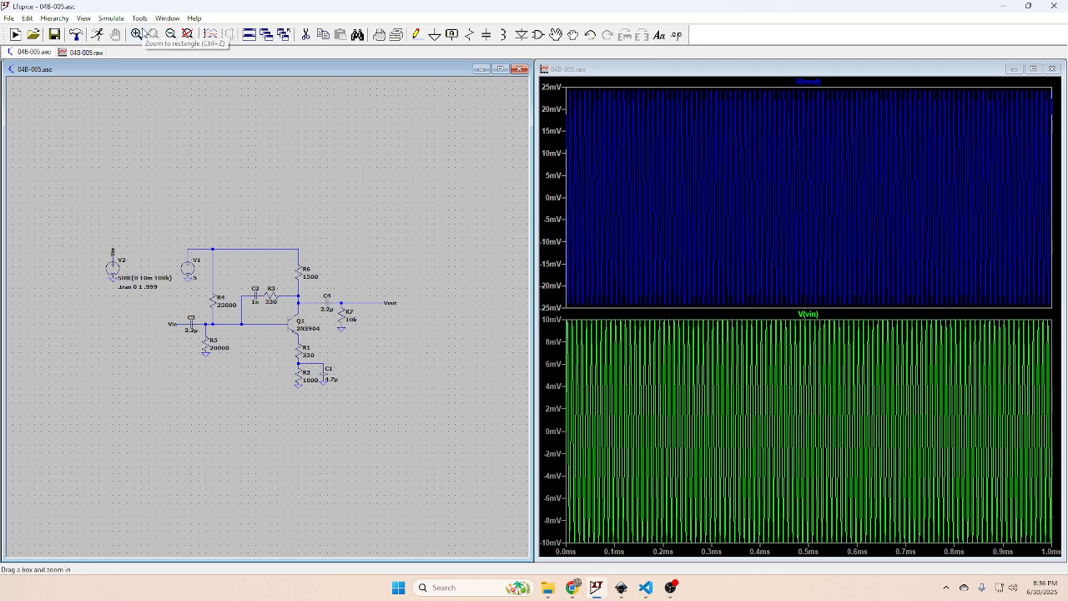
Set the transient analysis's time to start saving data to .9999 and rerun the simulation.
click(111, 18)
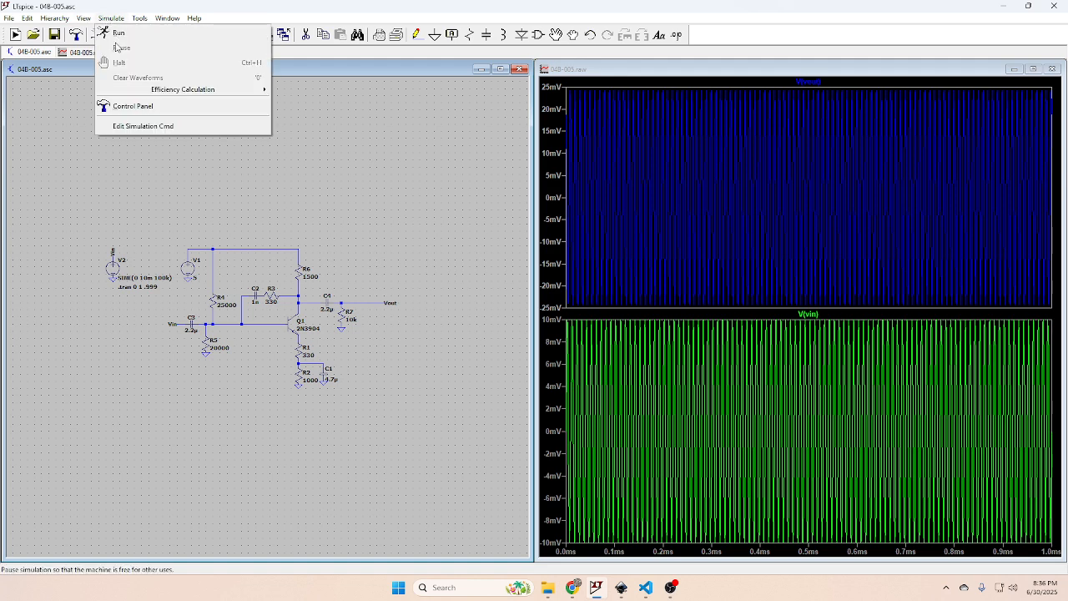
click(143, 126)
click(625, 255)
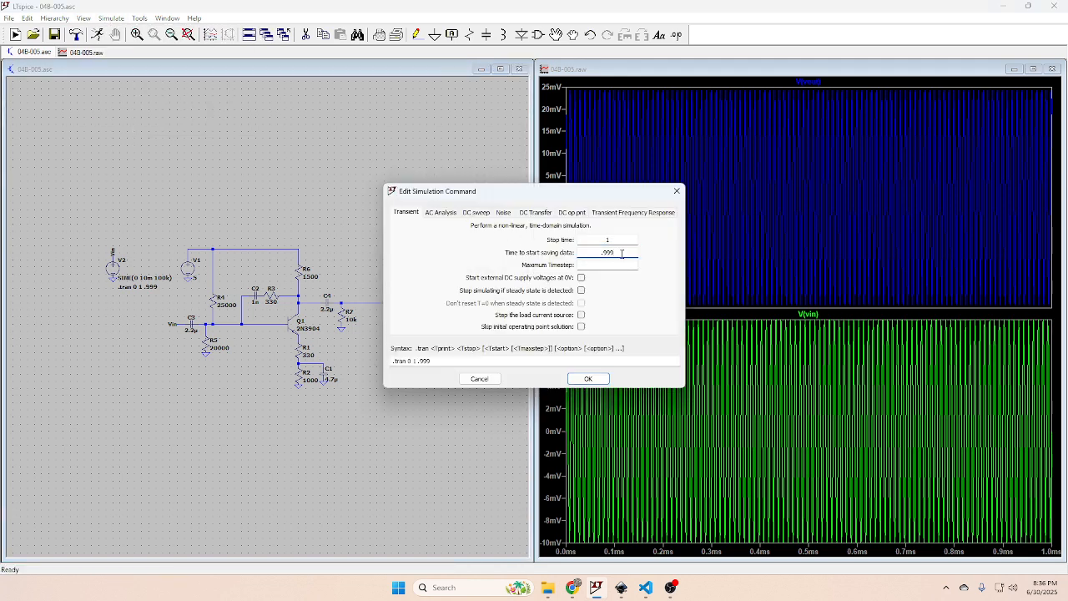
text(9)
click(588, 379)
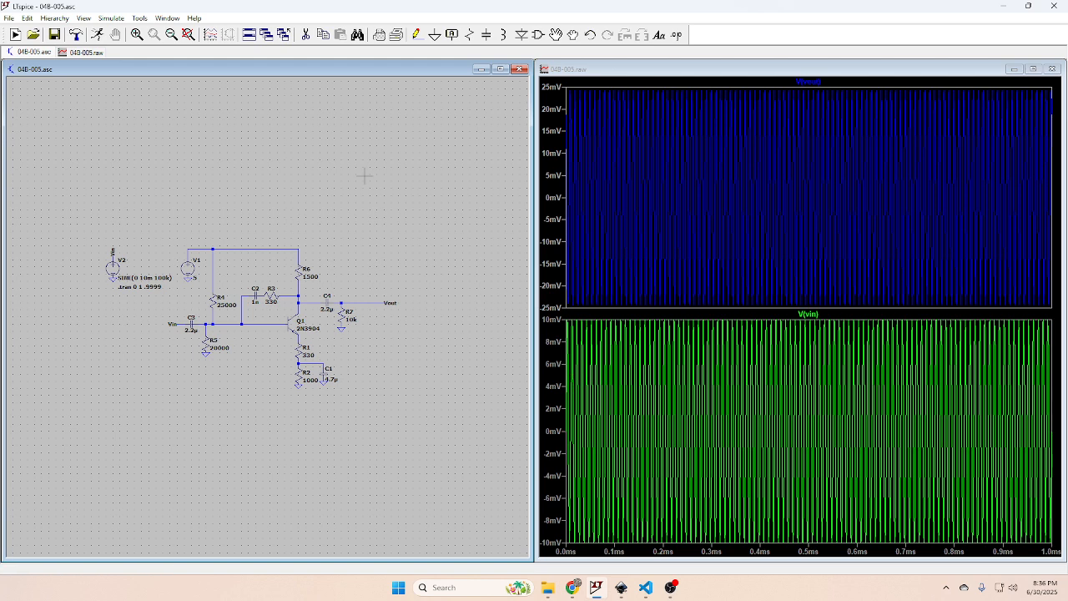
click(96, 35)
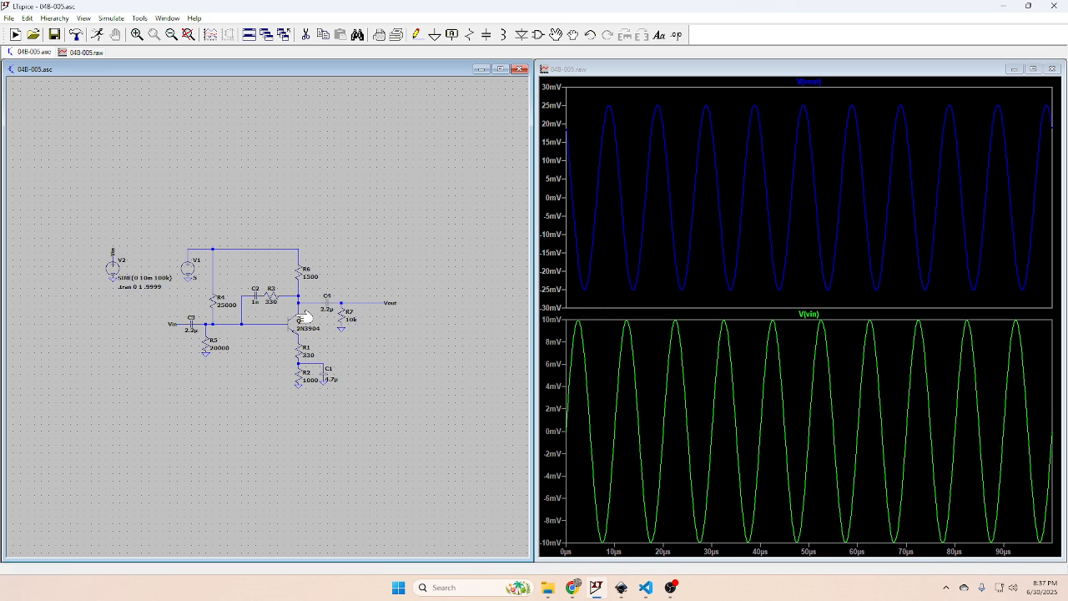
Examine the amplifier circuit and compare it with the 04B-005 schematic on the miniPCB page in Chrome, then return to LTspice.
scroll(243, 318, up, 4)
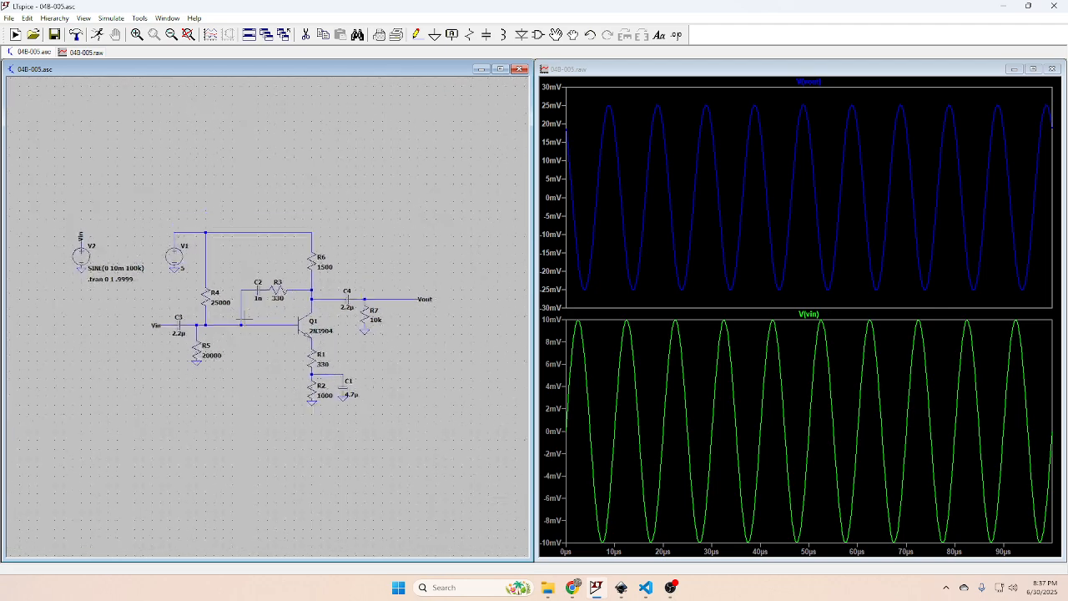
scroll(245, 317, up, 1)
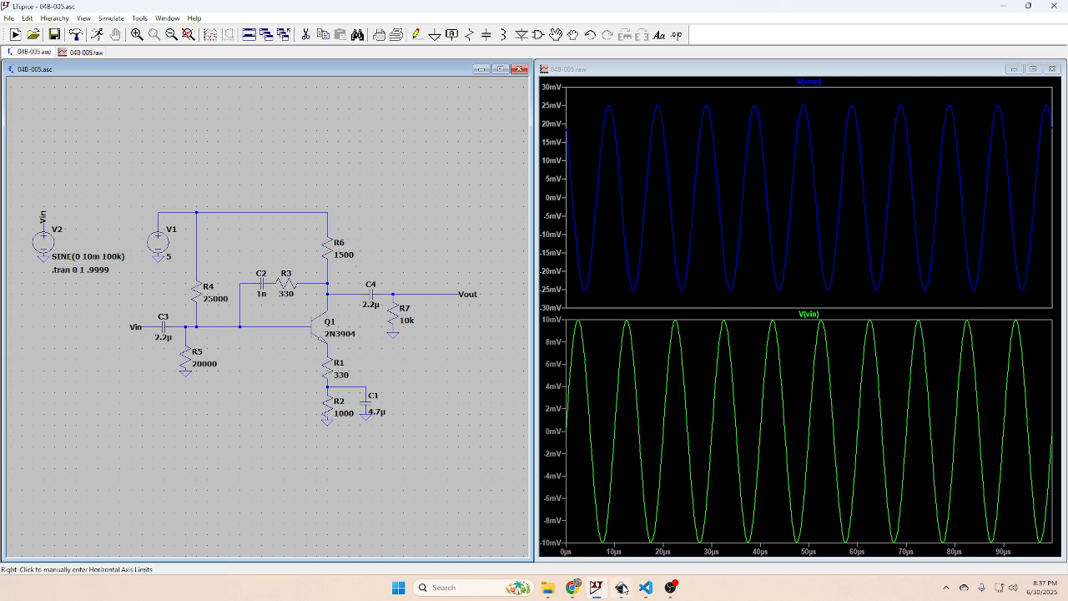
click(576, 589)
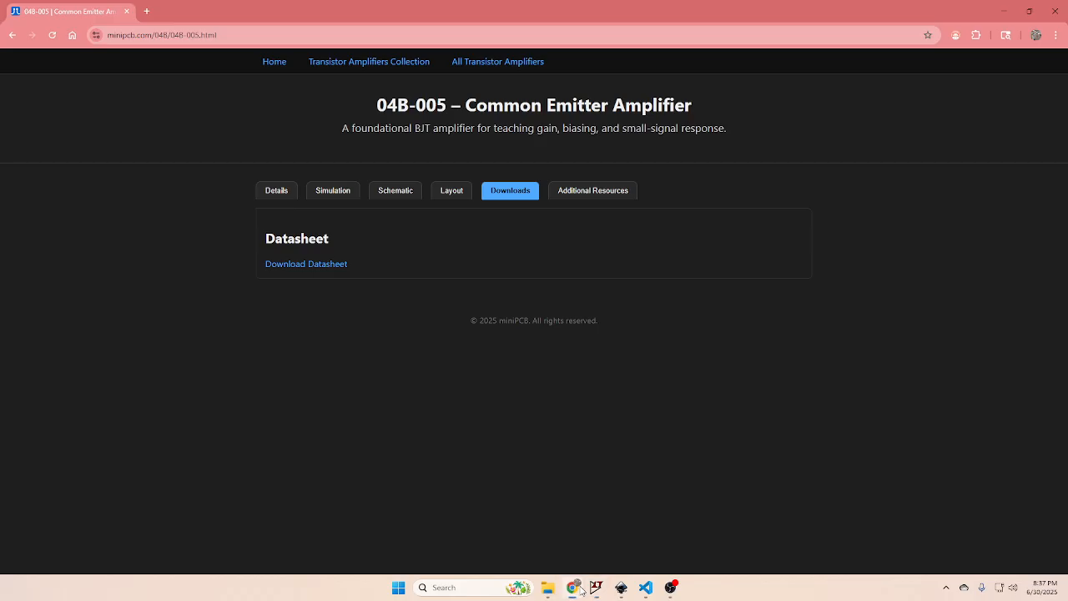
click(405, 192)
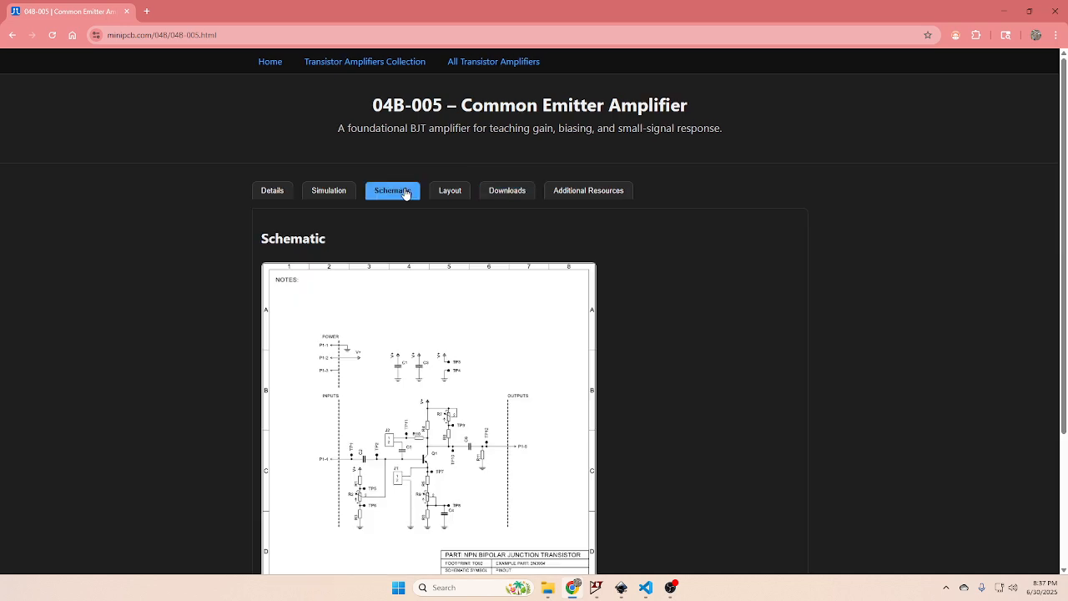
scroll(448, 342, down, 3)
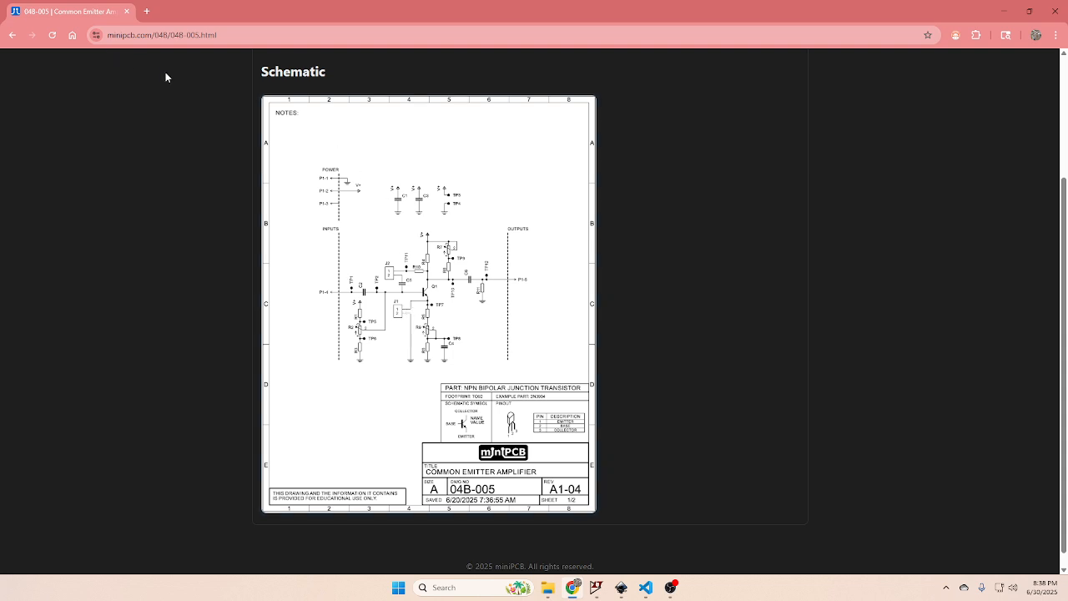
key(alt+Tab)
click(349, 300)
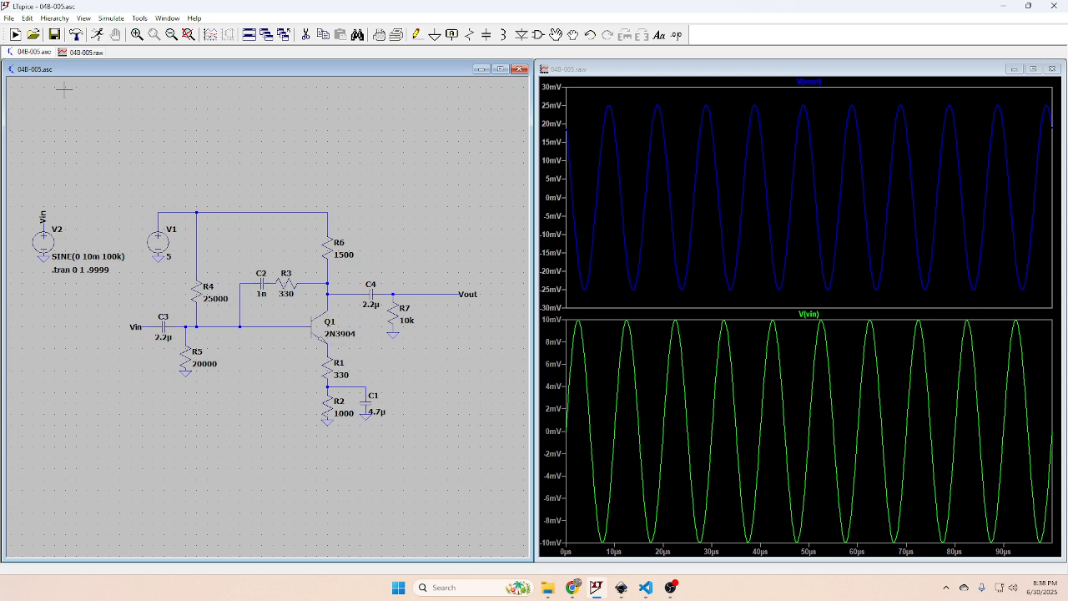
Switch the simulation command to AC analysis with a linear sweep and 1000k points.
click(111, 18)
click(136, 126)
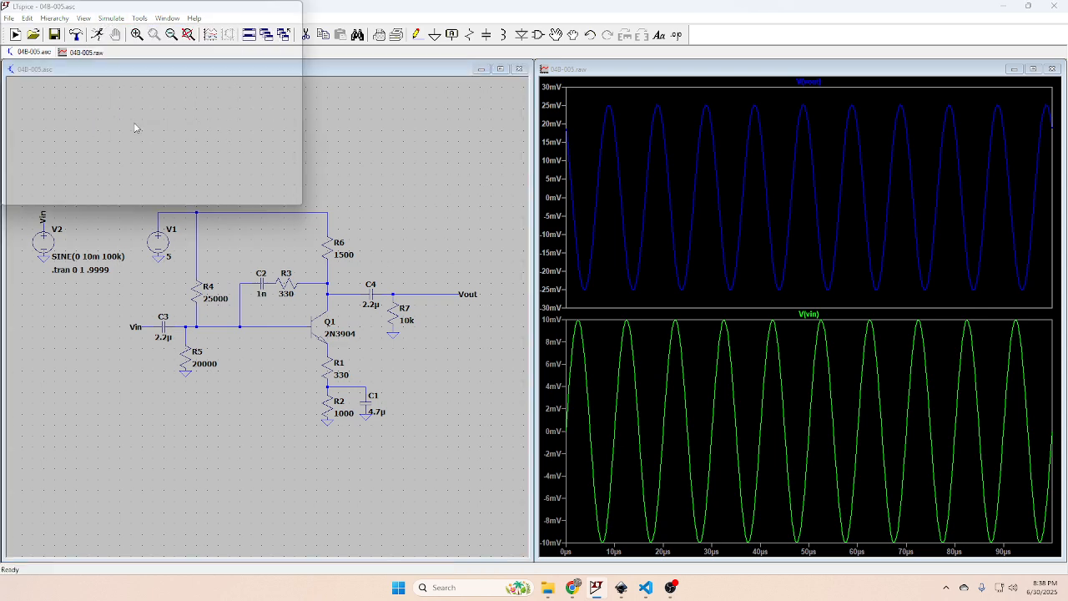
click(455, 216)
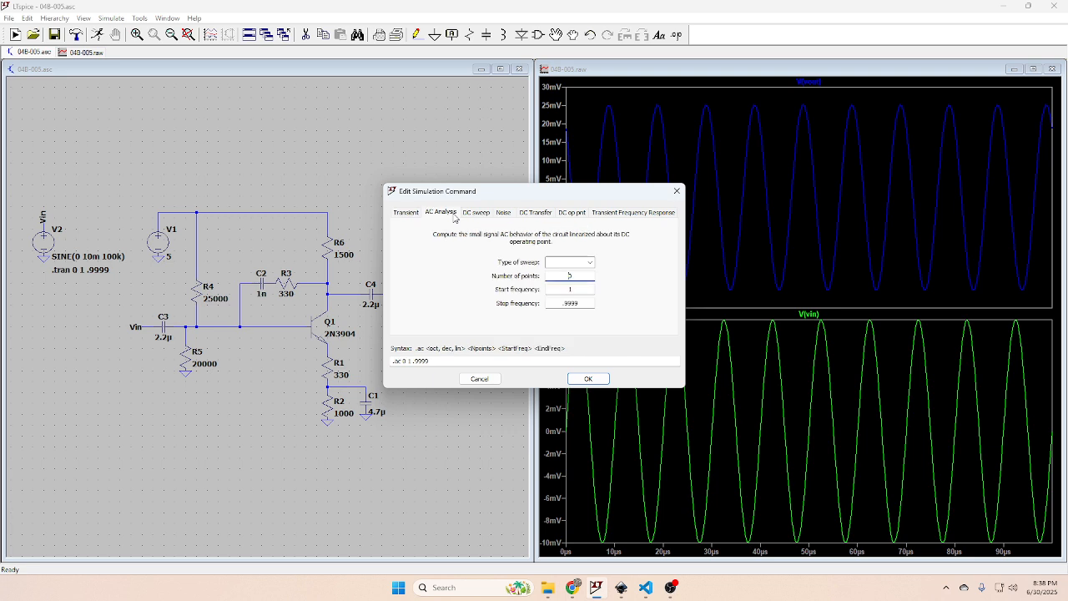
click(578, 263)
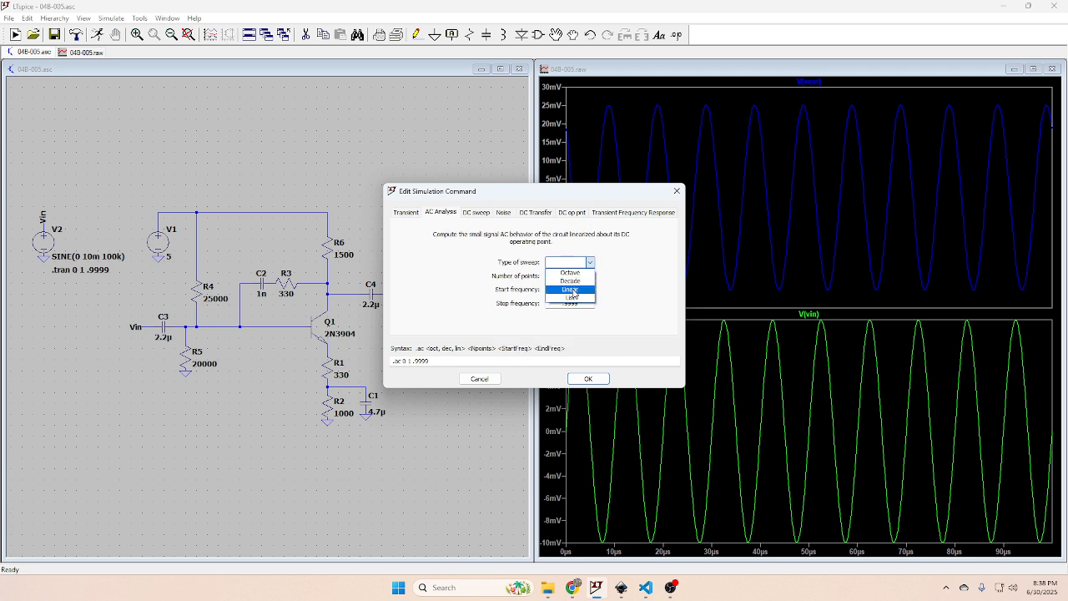
click(560, 285)
double_click(571, 276)
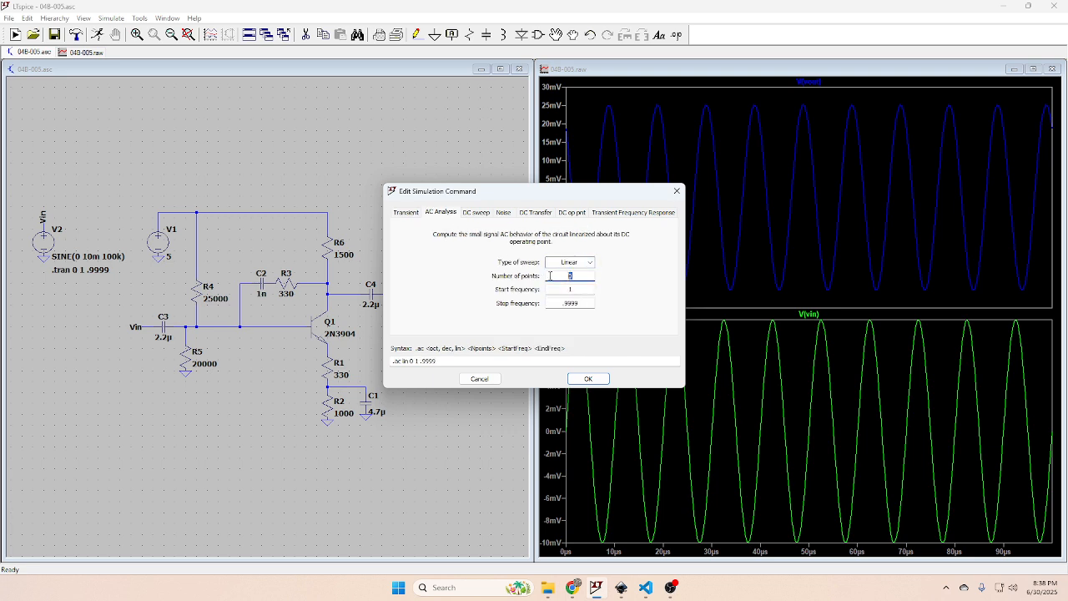
text(1000k)
Set the AC sweep's stop frequency to 1000k, keeping start frequency 1, and place the directive below the transient one.
double_click(565, 289)
double_click(581, 304)
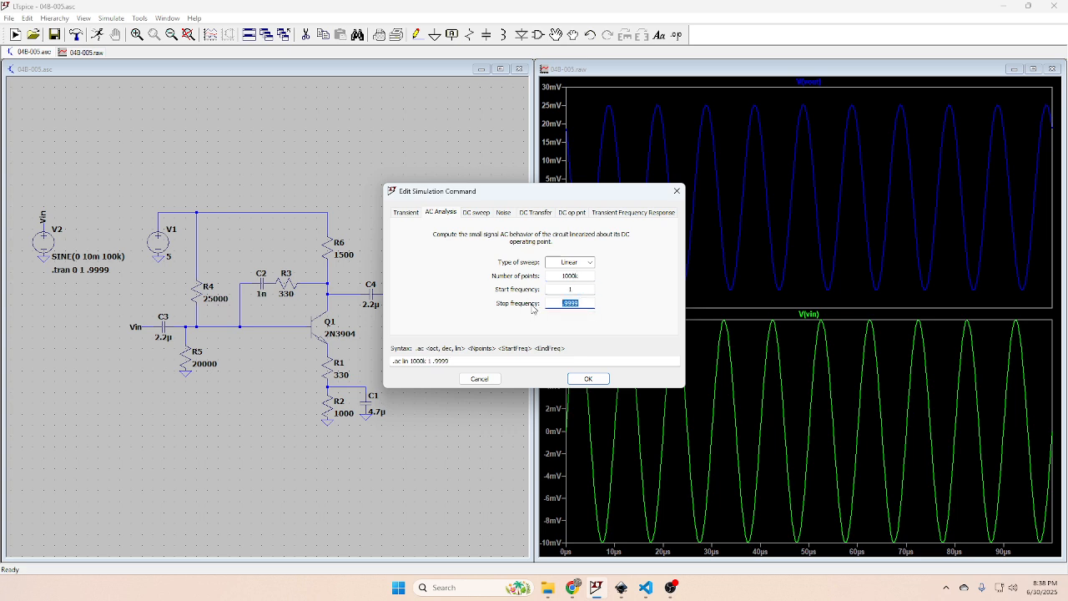
text(1000k)
click(587, 379)
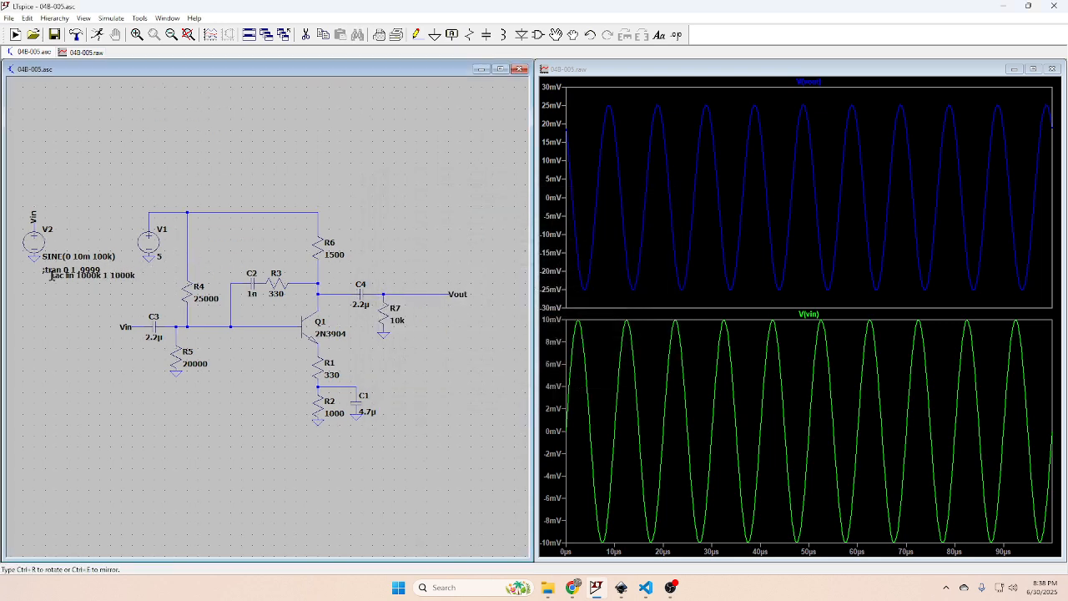
click(42, 281)
Run the AC analysis of the amplifier circuit.
scroll(42, 281, up, 4)
scroll(41, 280, up, 1)
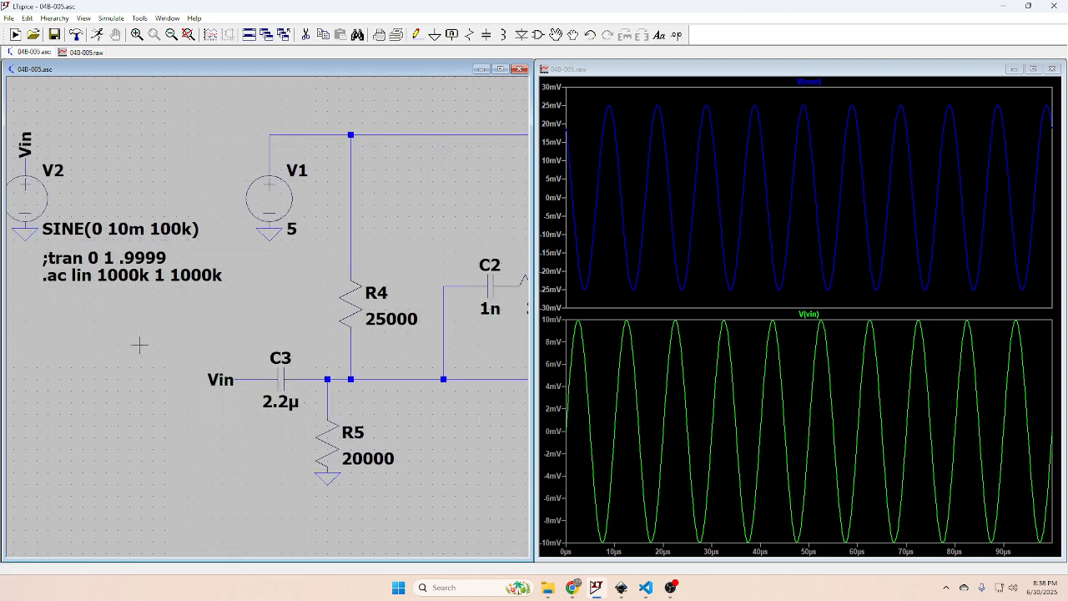
click(98, 35)
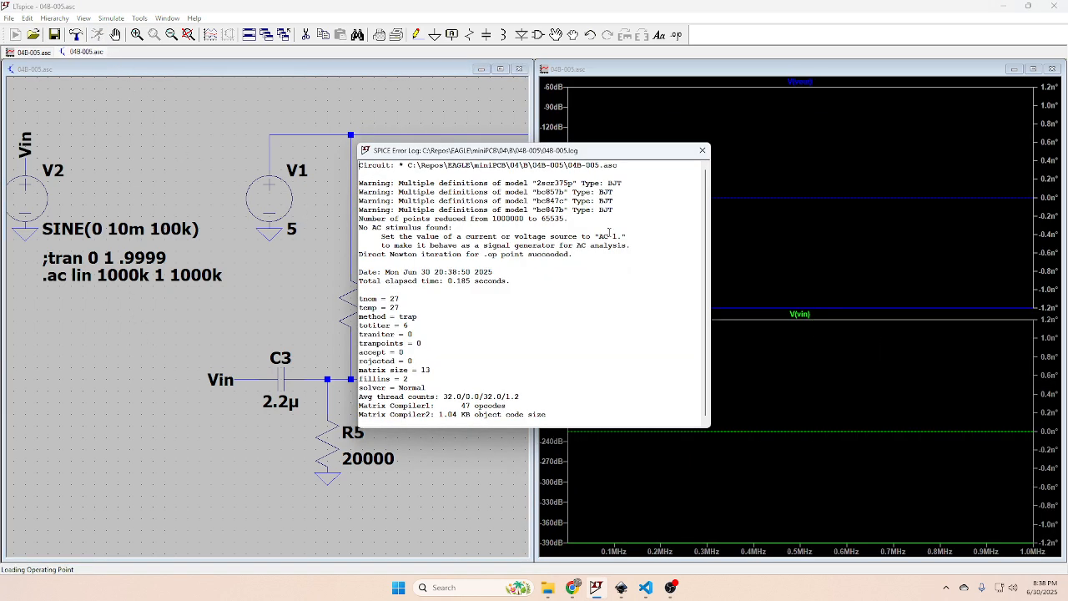
Dismiss the error log, set the small-signal AC amplitude of source V2 to 1, and rerun the AC analysis.
click(702, 150)
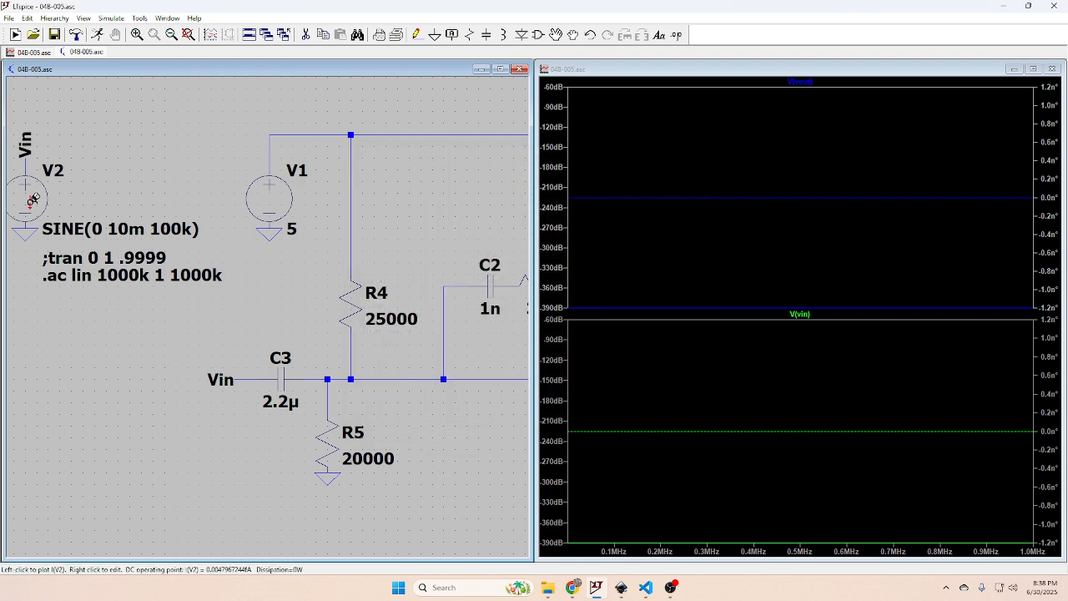
right_click(33, 200)
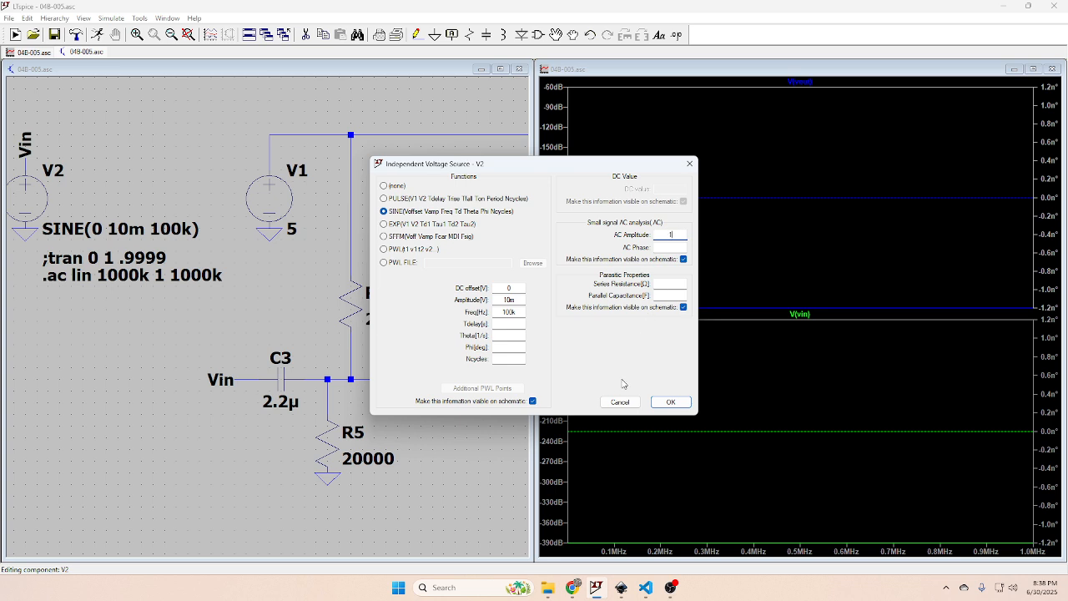
click(652, 404)
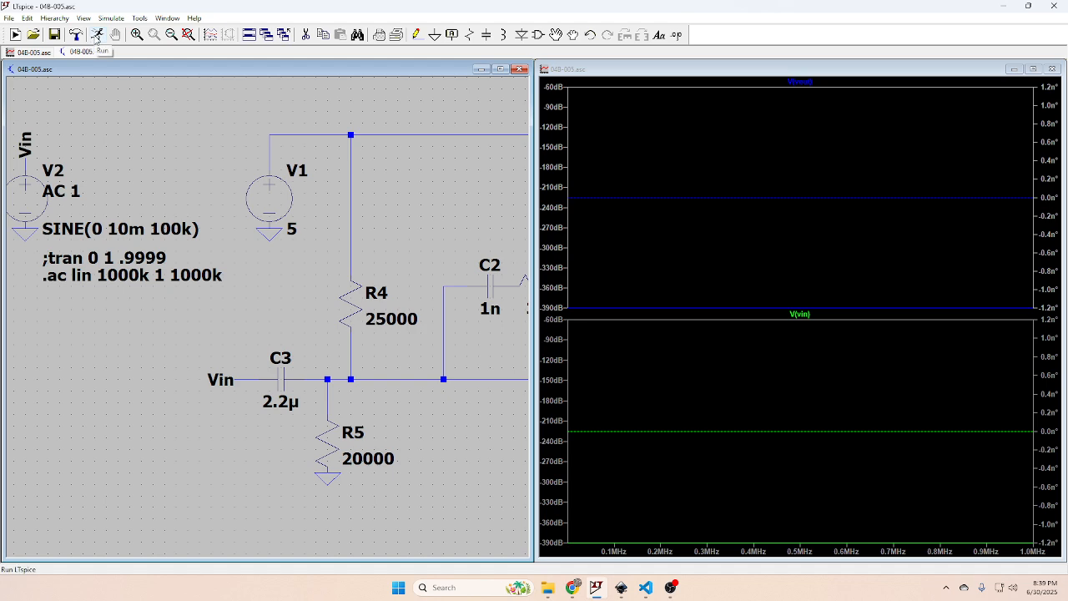
click(96, 37)
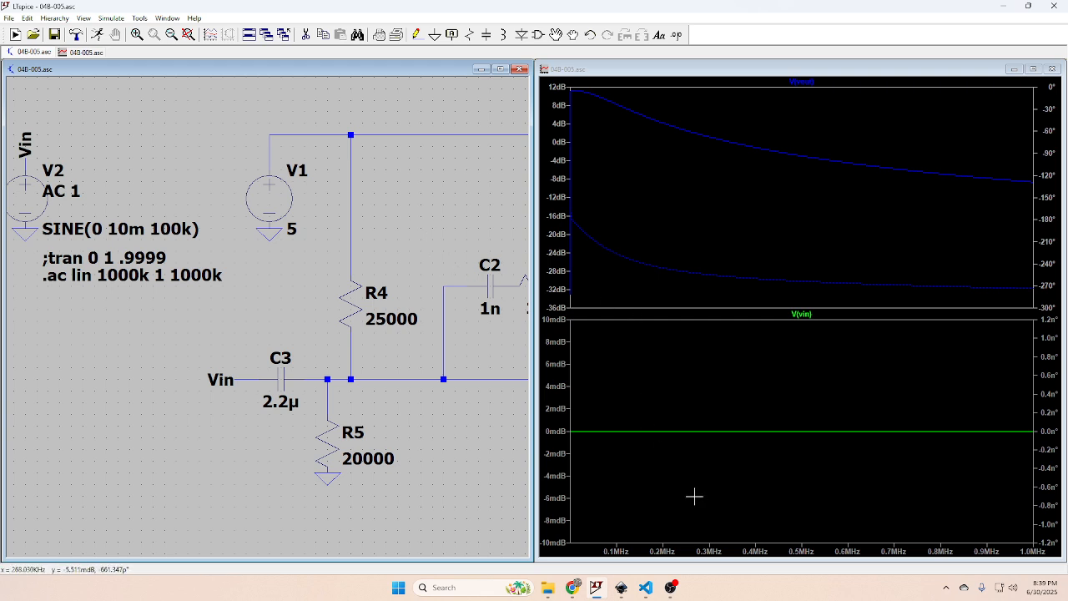
Make the plot's frequency axis logarithmic and delete the V(vin) plot pane.
click(705, 553)
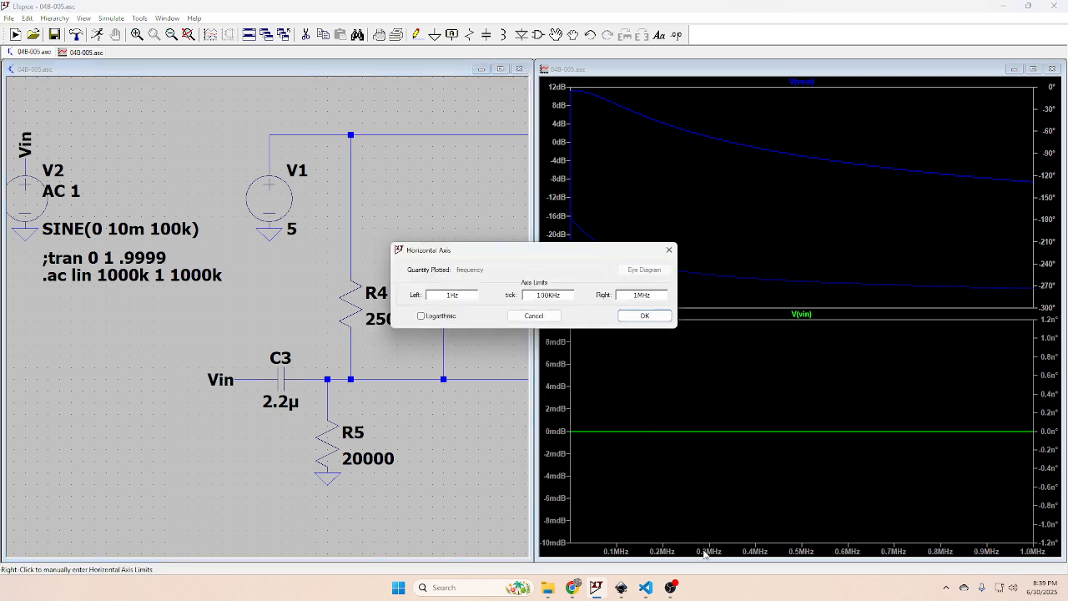
click(442, 318)
click(644, 315)
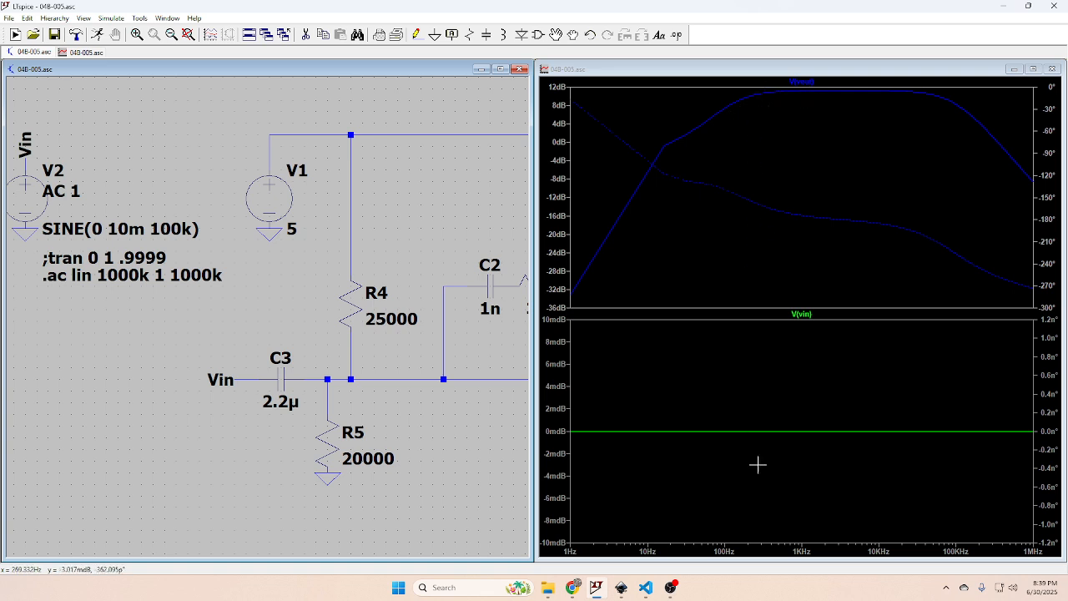
right_click(639, 428)
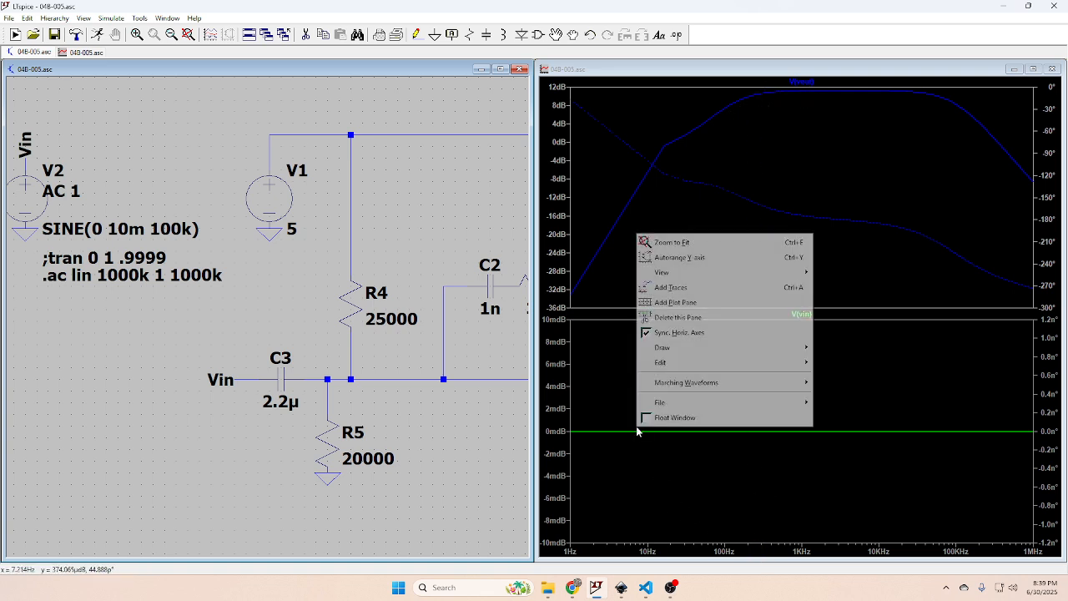
click(671, 317)
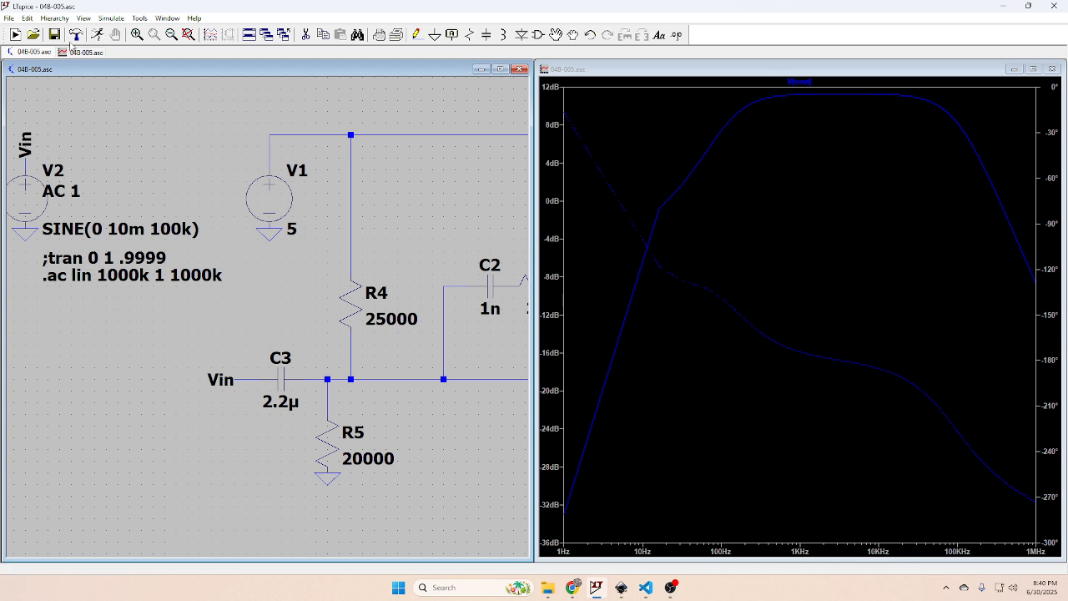
Review the sweep type, number of points and frequency range in the AC analysis simulation command.
click(108, 19)
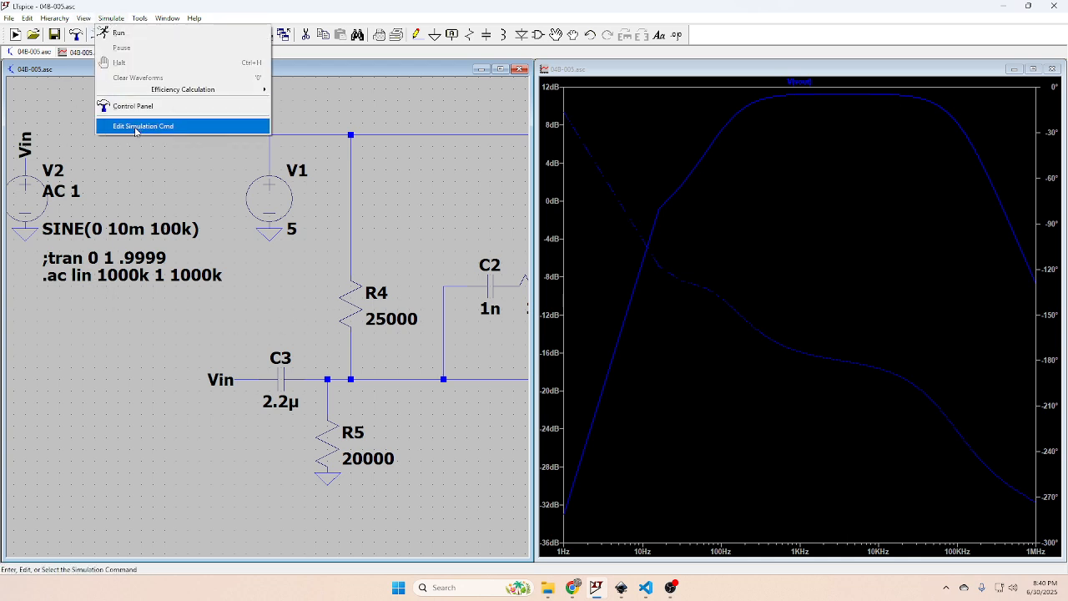
click(138, 126)
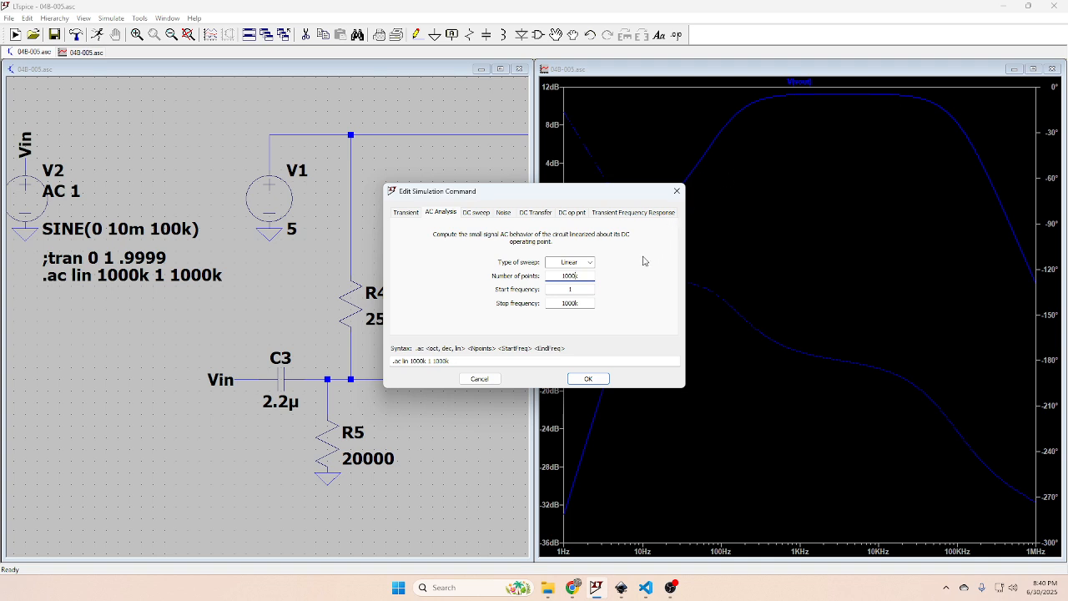
click(480, 379)
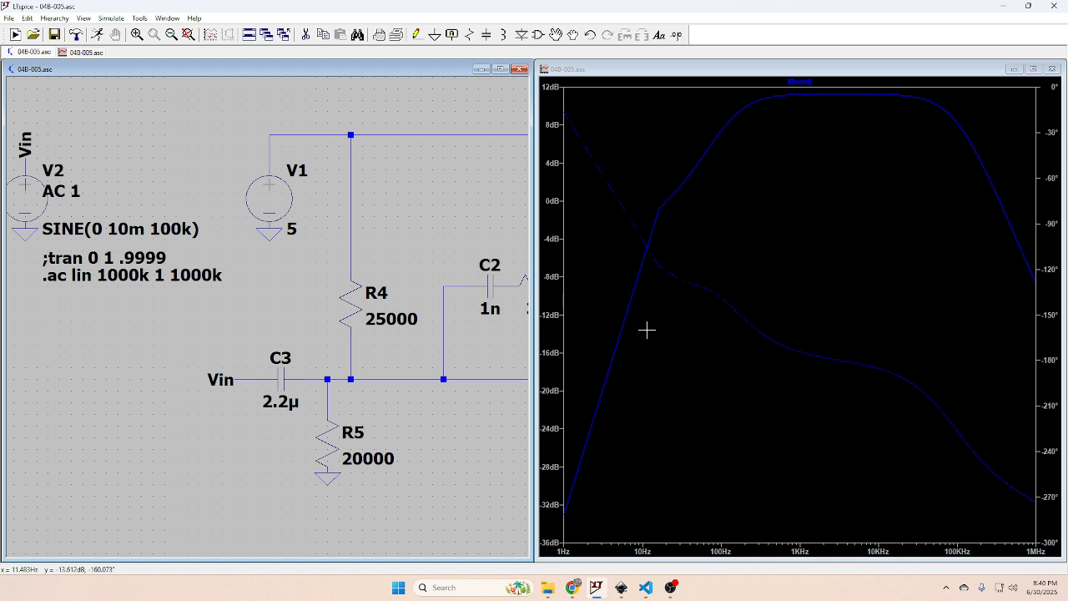
click(111, 18)
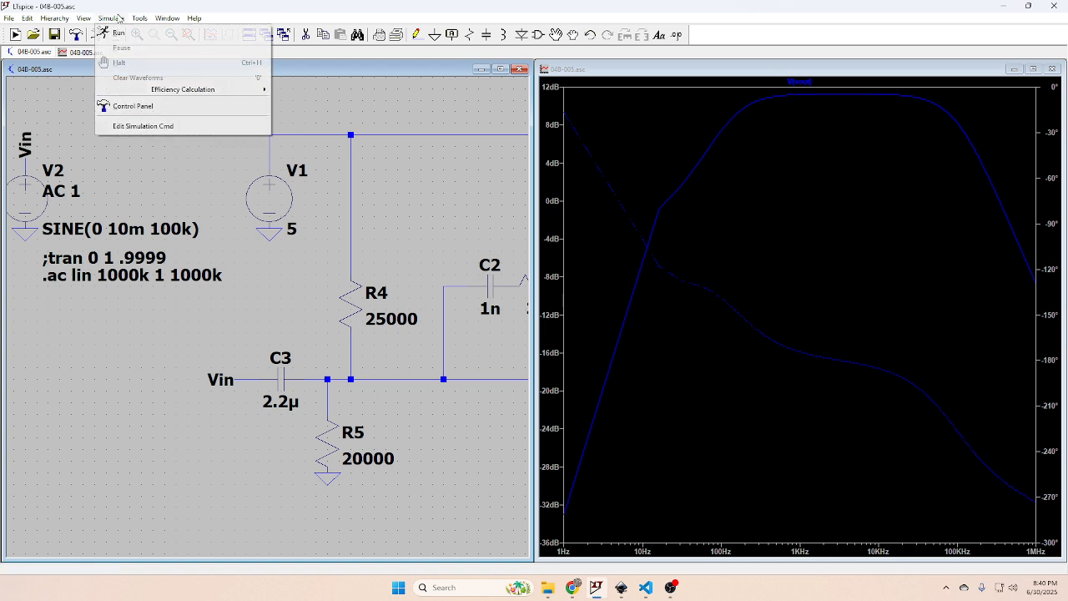
click(114, 126)
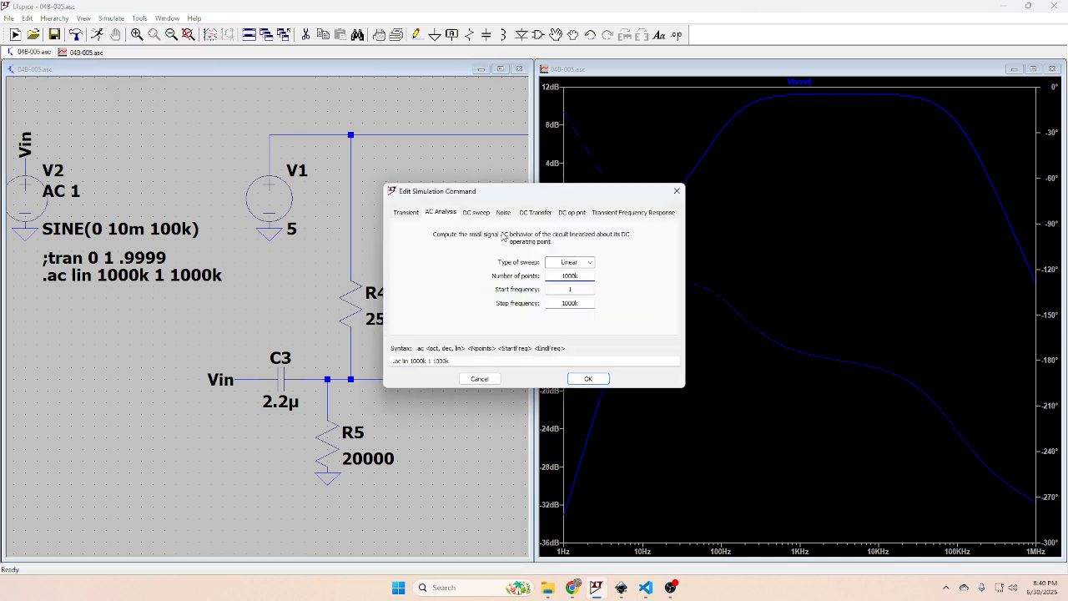
click(582, 381)
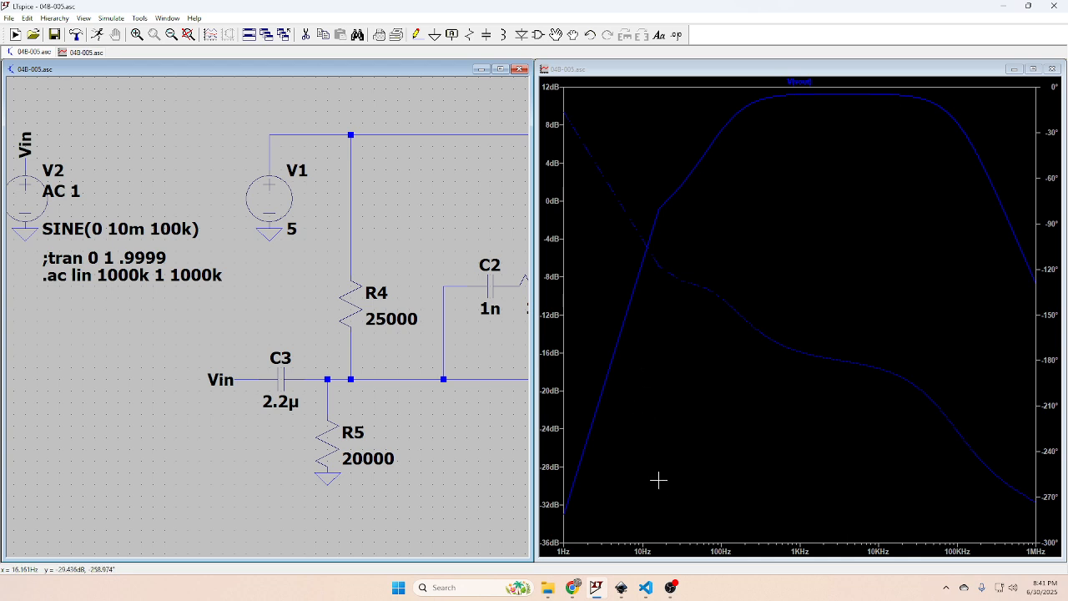
click(669, 587)
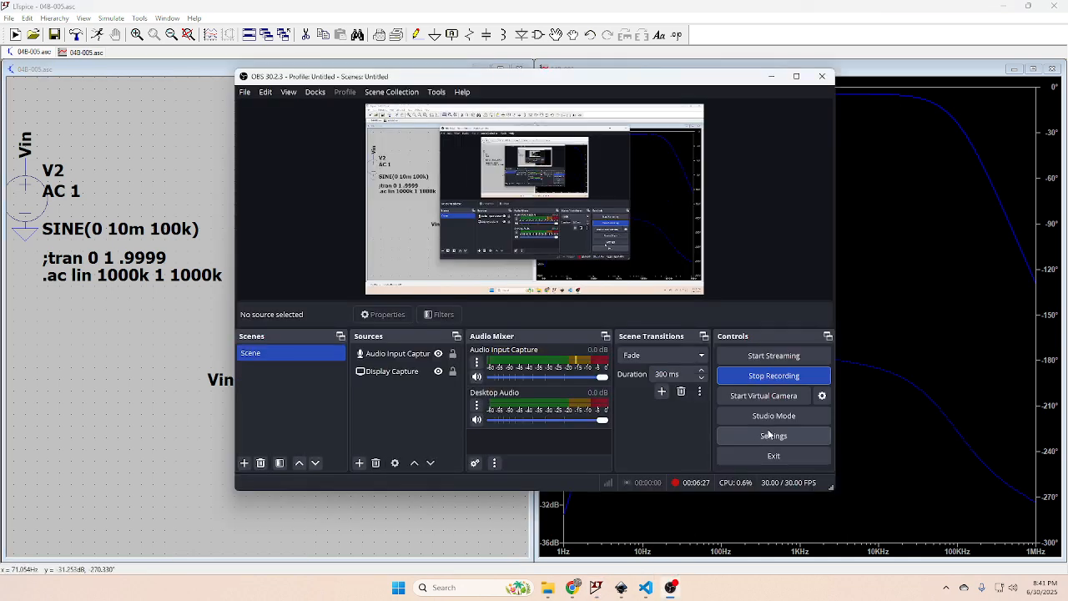